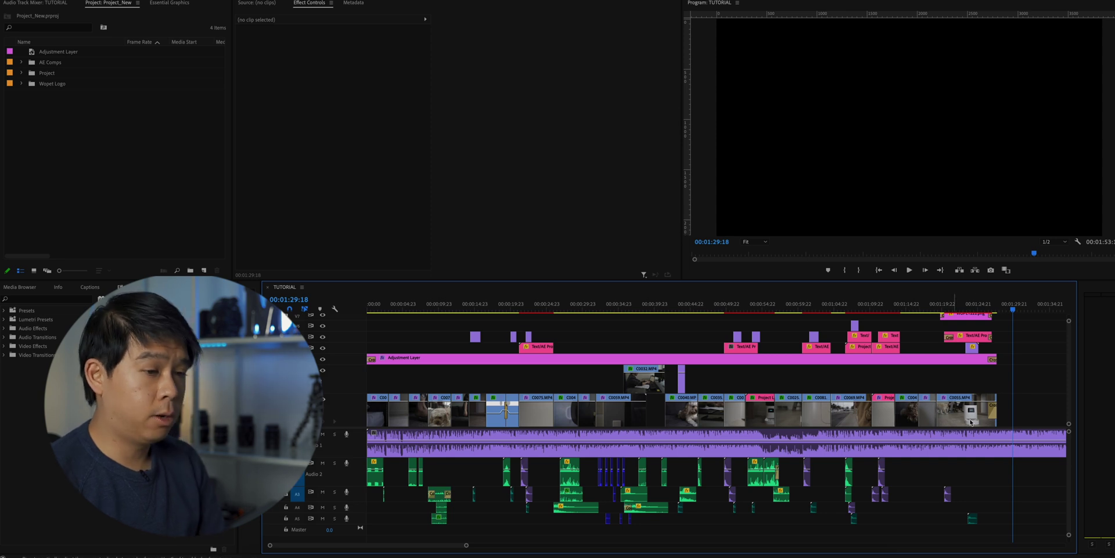
Fit the sequence in the Premiere timeline and check where the Audio 1 music clip ends
key("minus")
left_click(750, 441)
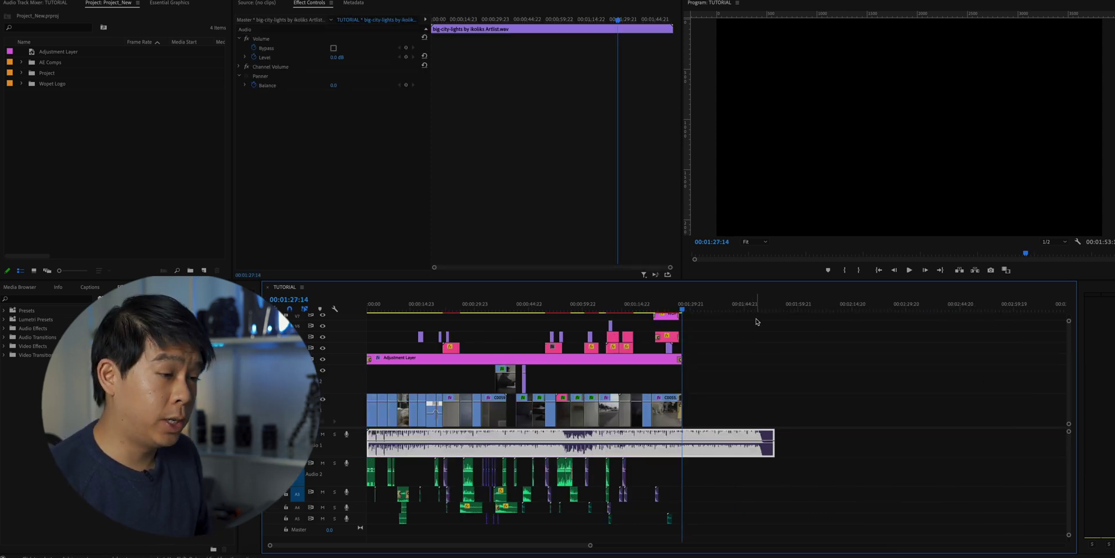
left_click_drag(757, 308, 763, 309)
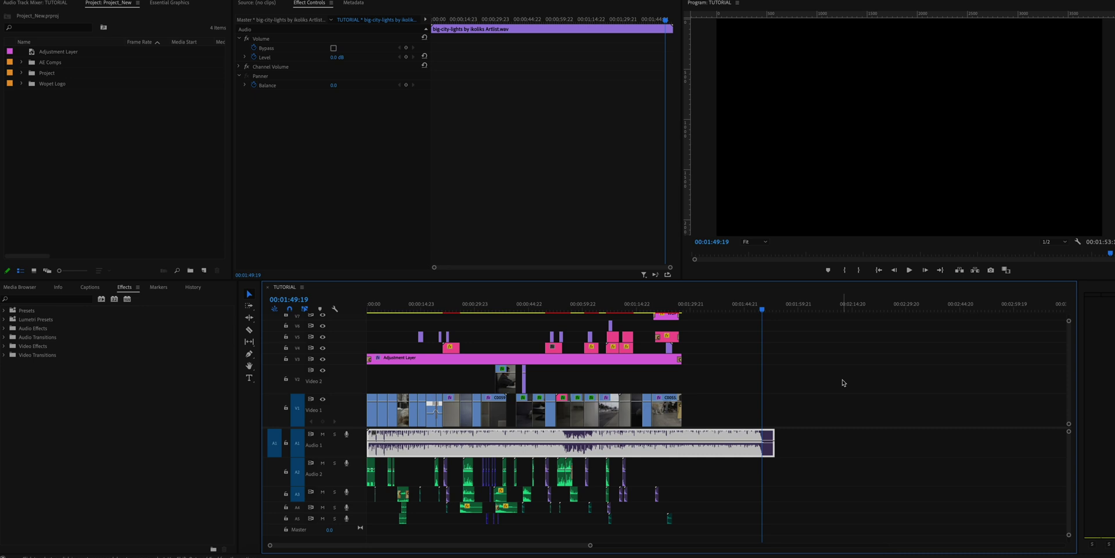
left_click(713, 483)
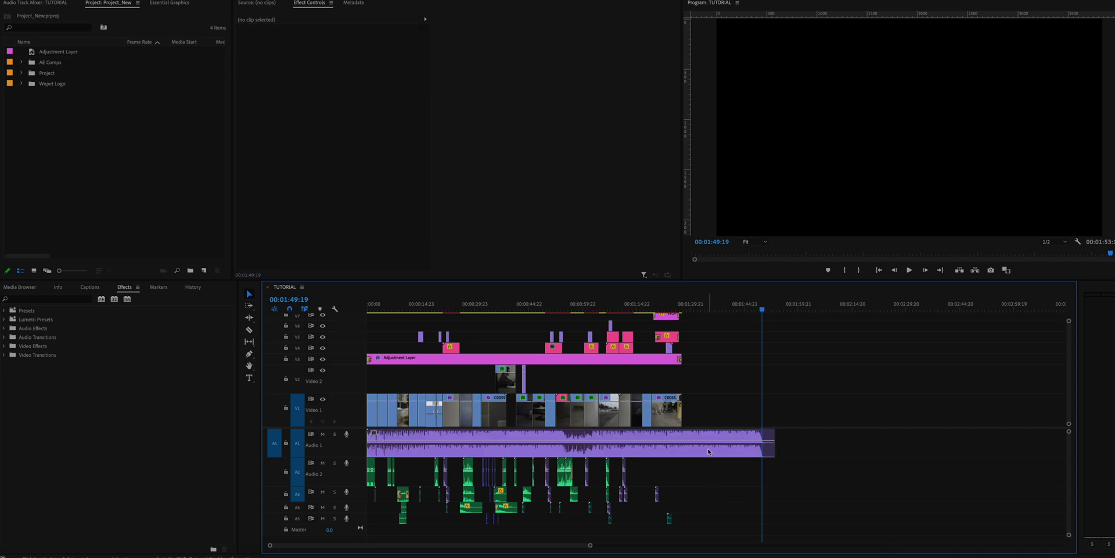
Send the music clip to Audition and create a new multitrack session named Test
right_click(688, 450)
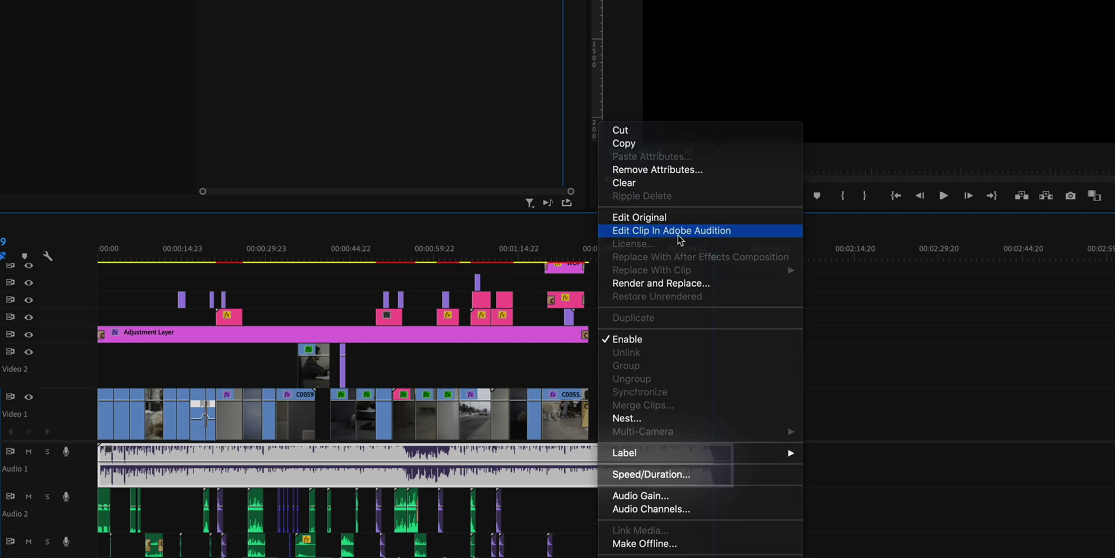
left_click(661, 283)
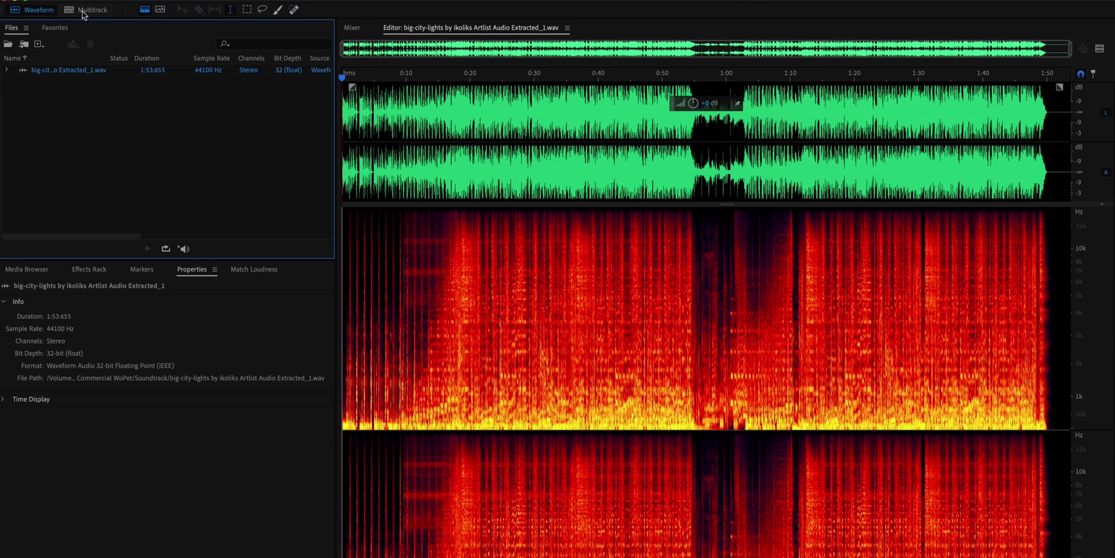
left_click(83, 14)
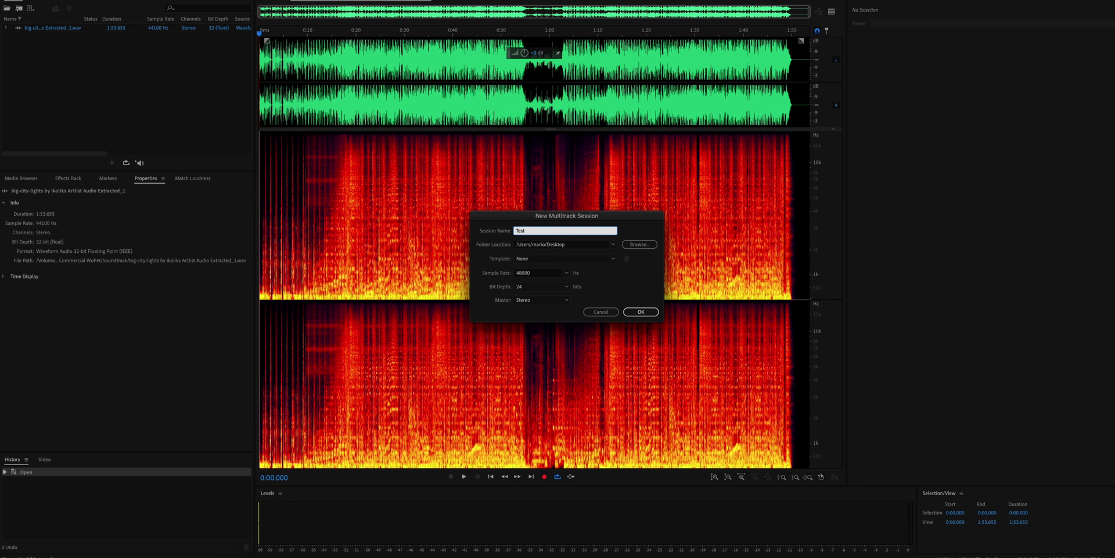
left_click(646, 313)
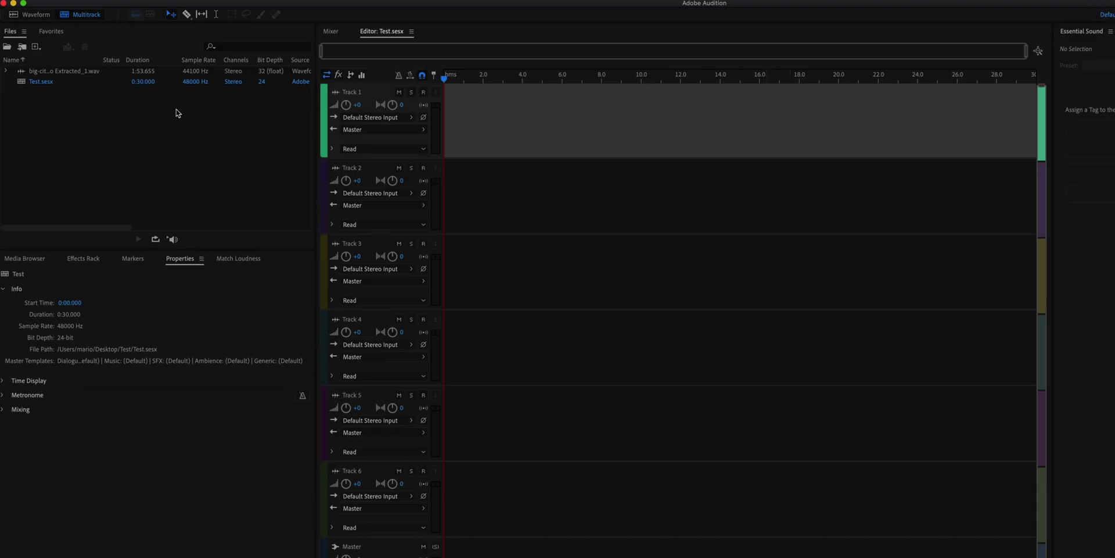
Place the big-city-lights .wav on Track 1, converting it to 48000 Hz
left_click_drag(19, 73, 450, 143)
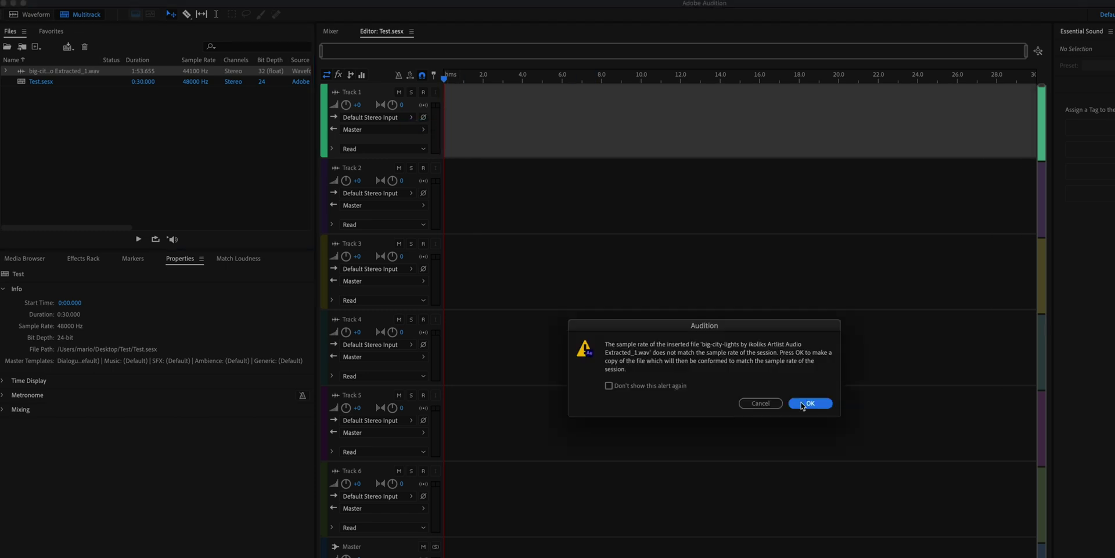
left_click(819, 406)
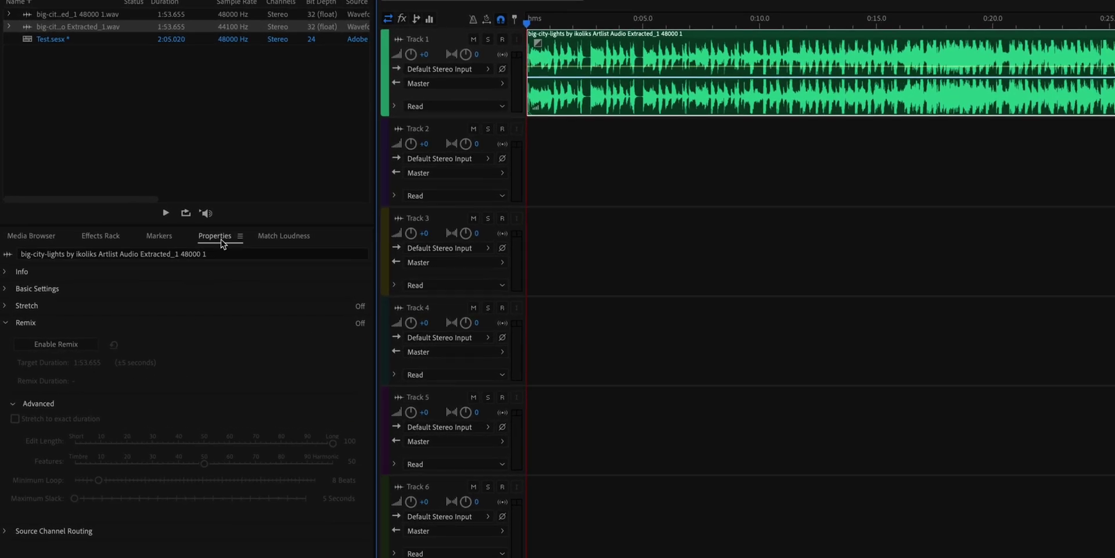
Show the Properties panel for the Track 1 music clip
left_click(380, 0)
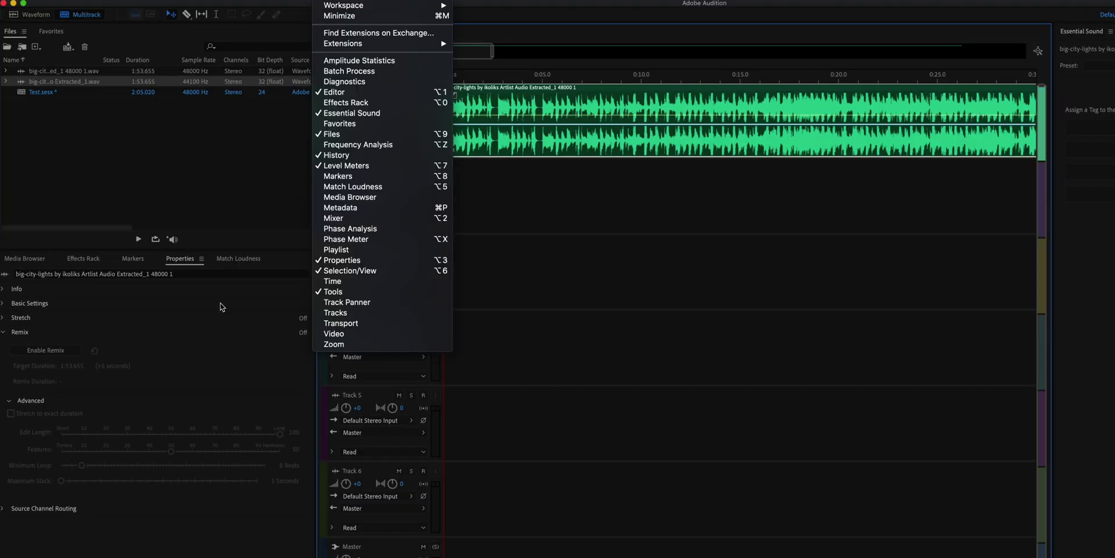
left_click(193, 264)
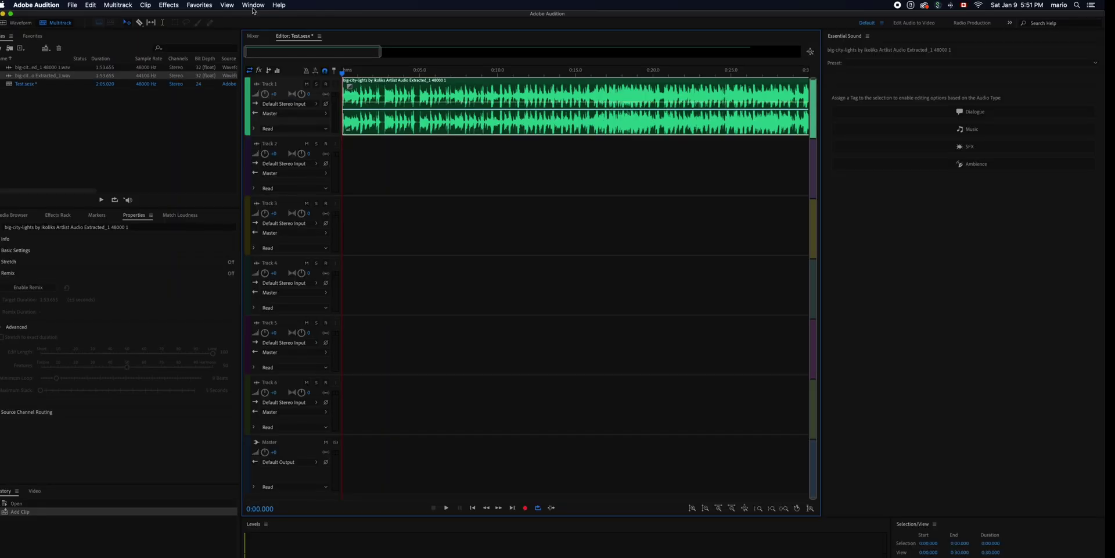
left_click(253, 6)
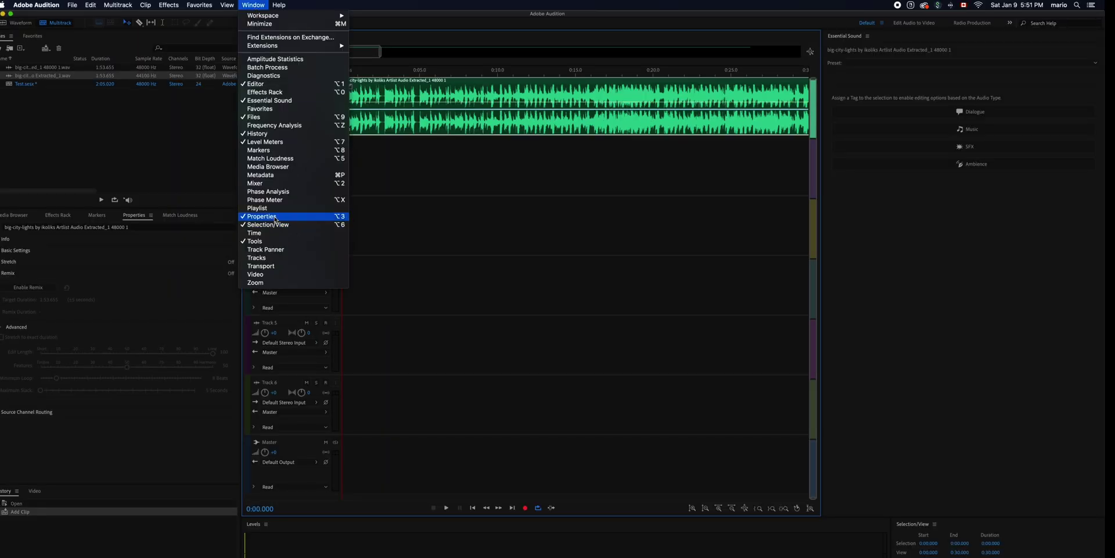
left_click(90, 279)
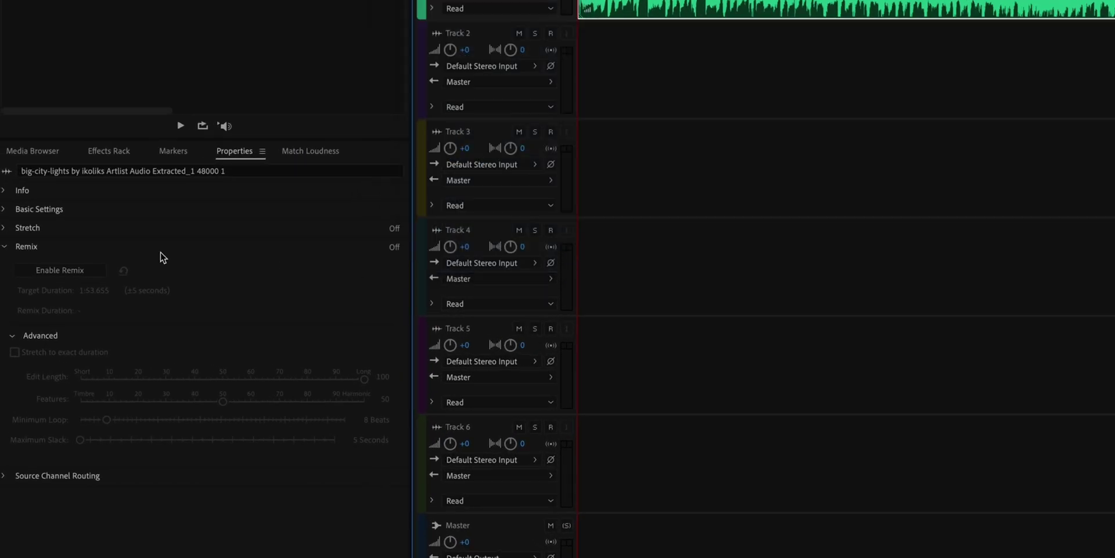
Enable Remix on the big-city-lights clip, whose target duration is 1:53.655, and check the ~1:27 video length
left_click(7, 253)
left_click(7, 253)
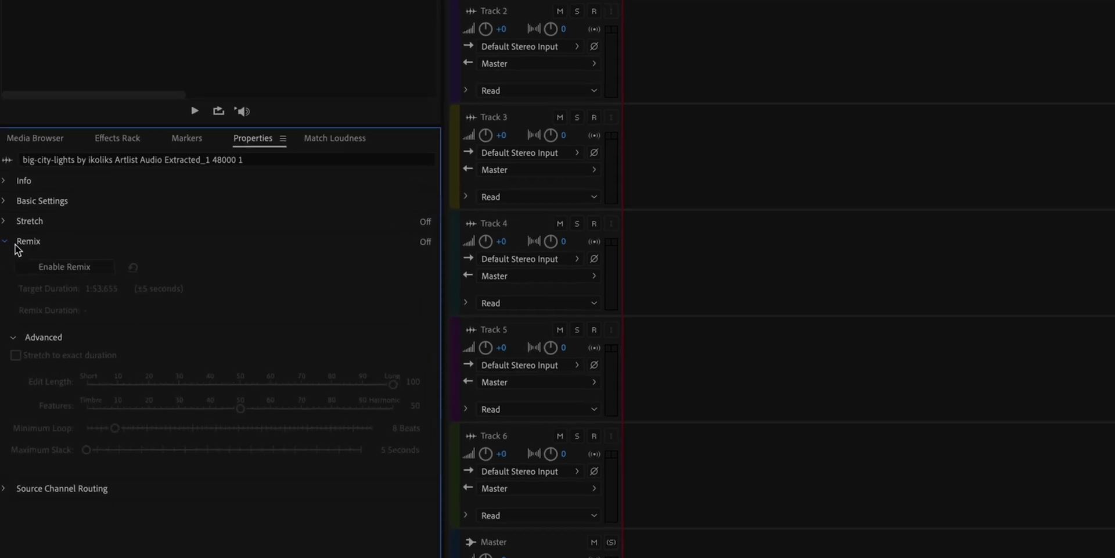
left_click(23, 252)
left_click(3, 243)
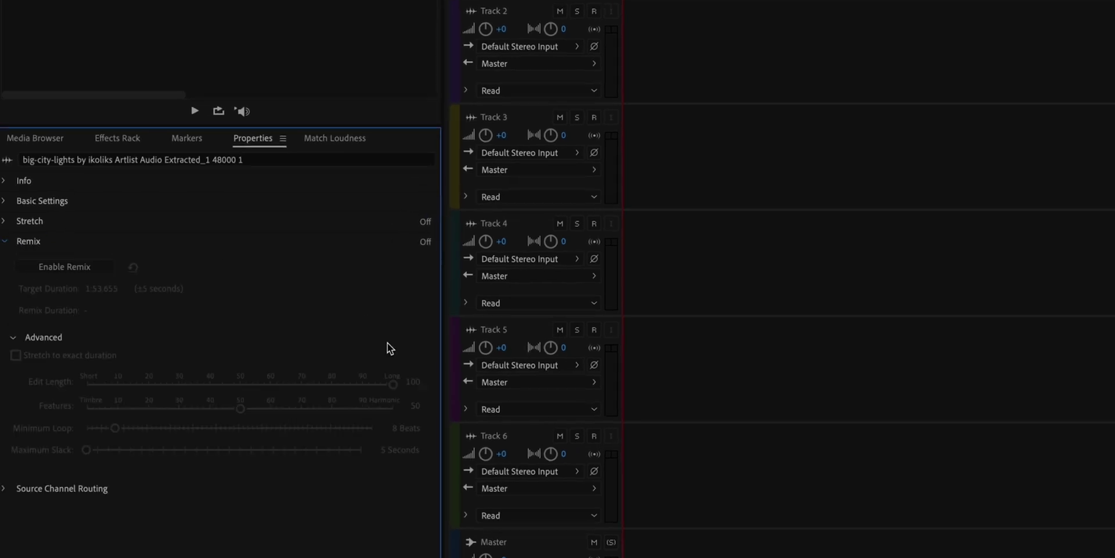
left_click(72, 271)
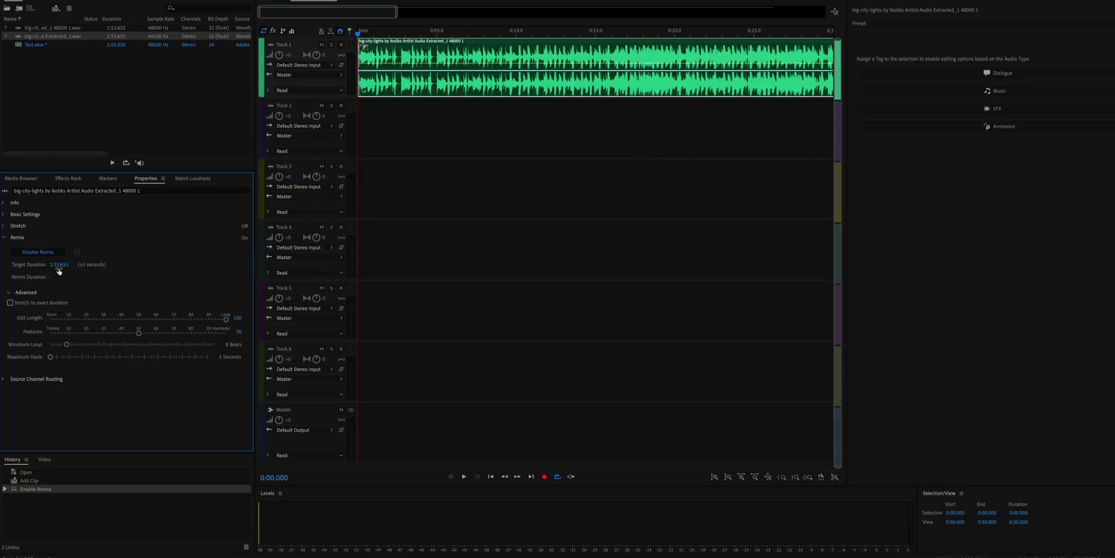
left_click(59, 264)
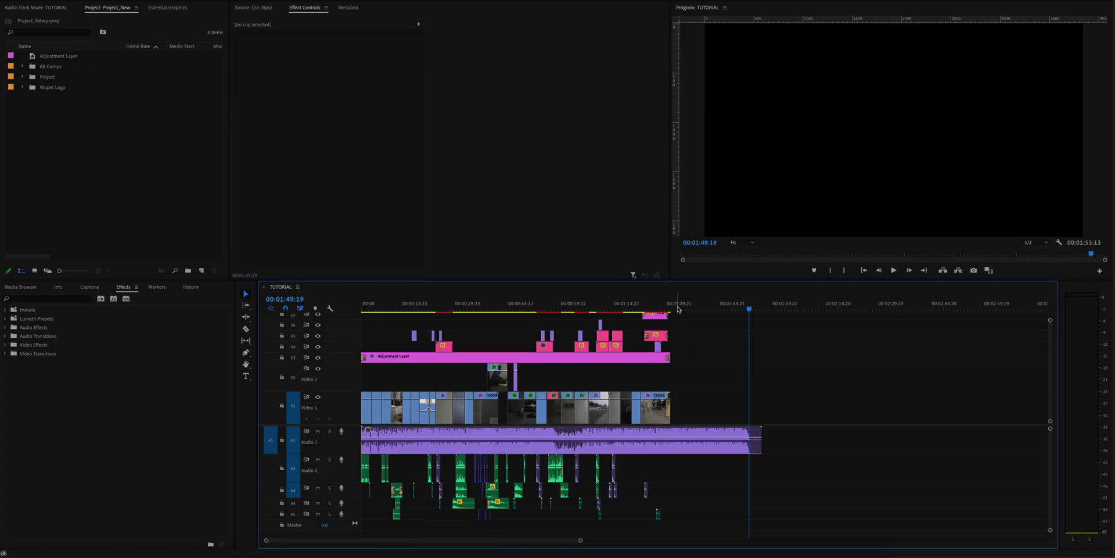
left_click_drag(672, 310, 669, 310)
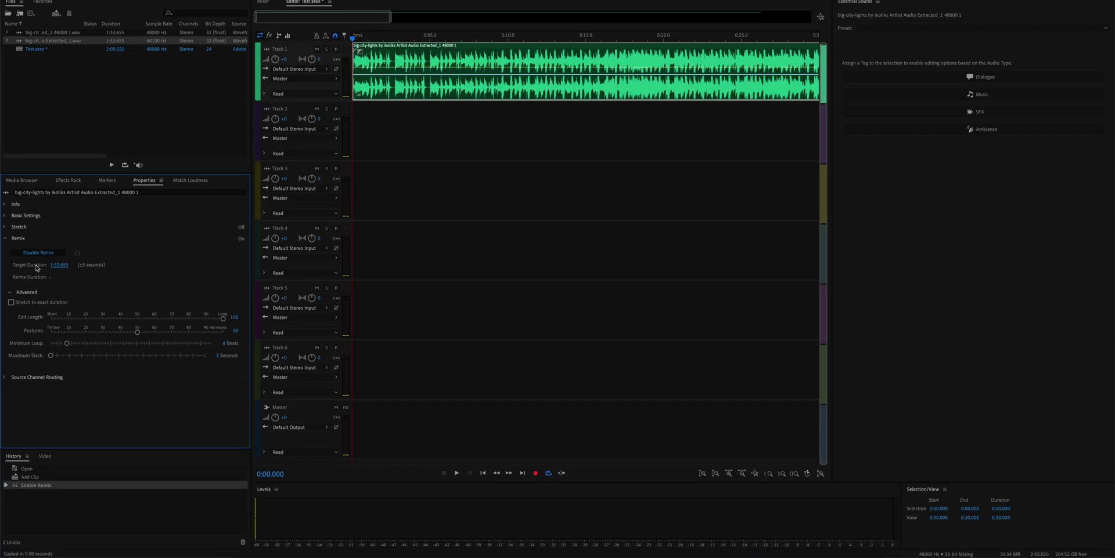
Enter a remix target duration of 1:27.000, giving a 1:26.737 remix
left_click(61, 265)
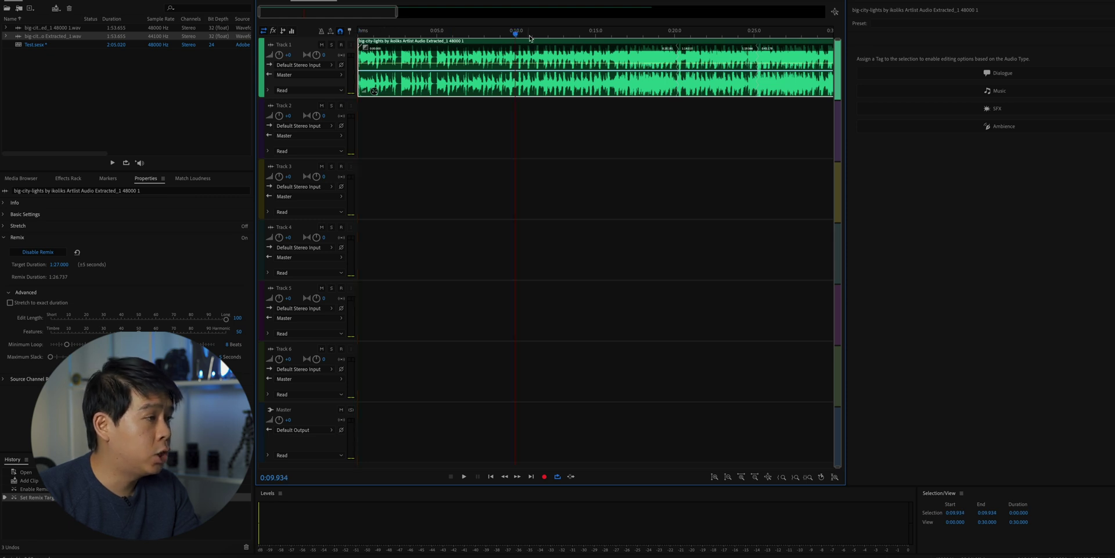
scroll(631, 106, "right", 10)
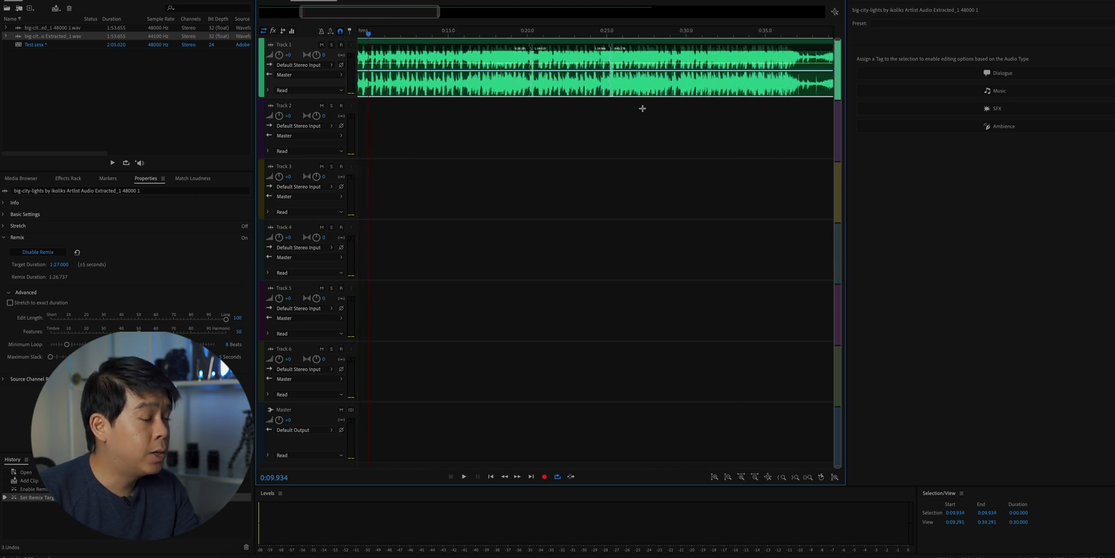
scroll(643, 108, "right", 4)
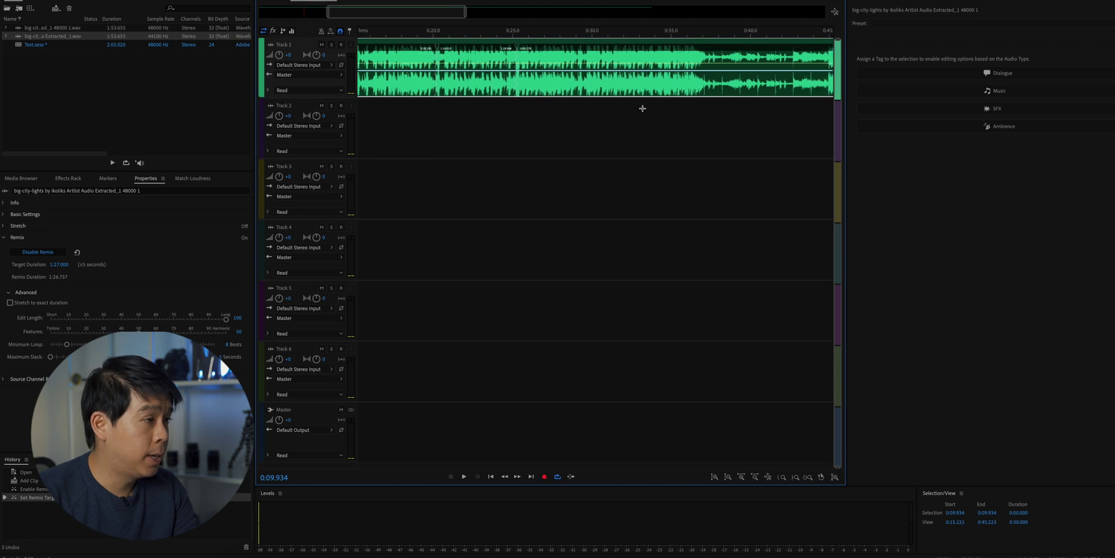
scroll(642, 108, "left", 12)
key("Home")
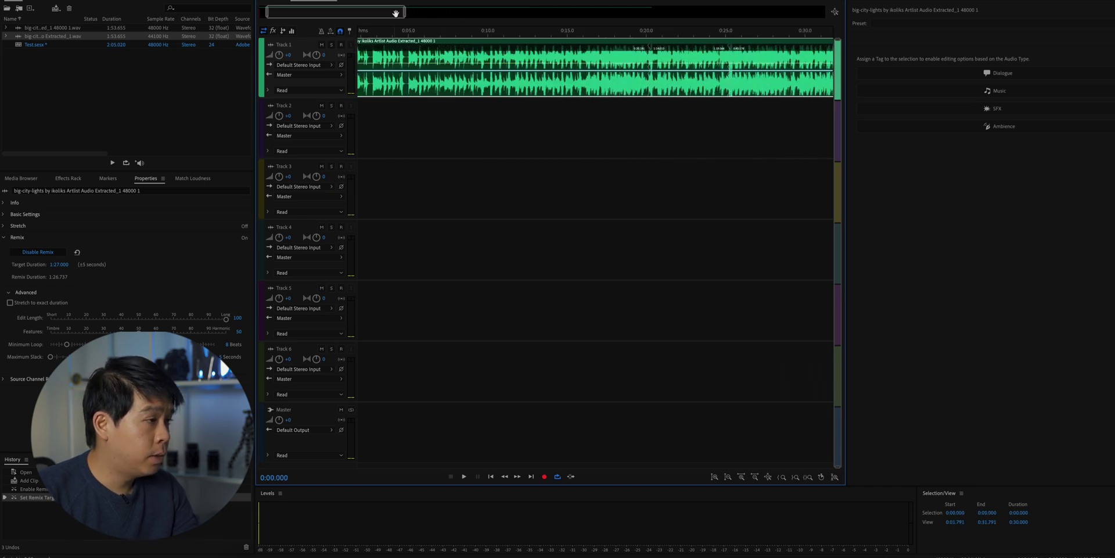
scroll(557, 105, "down", 2)
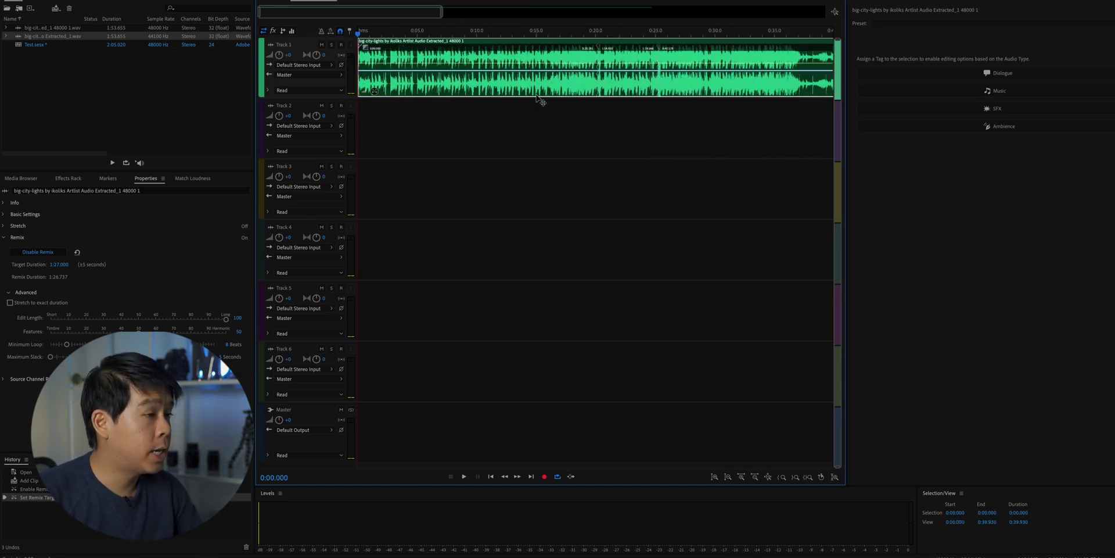
scroll(540, 101, "down", 1)
left_click(573, 33)
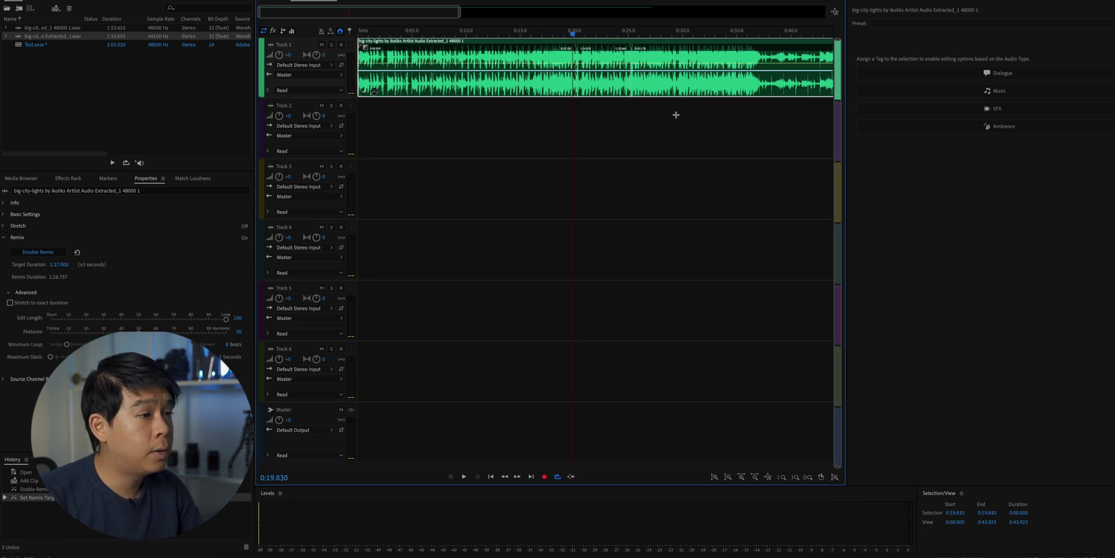
scroll(676, 115, "up", 2)
left_click(591, 34)
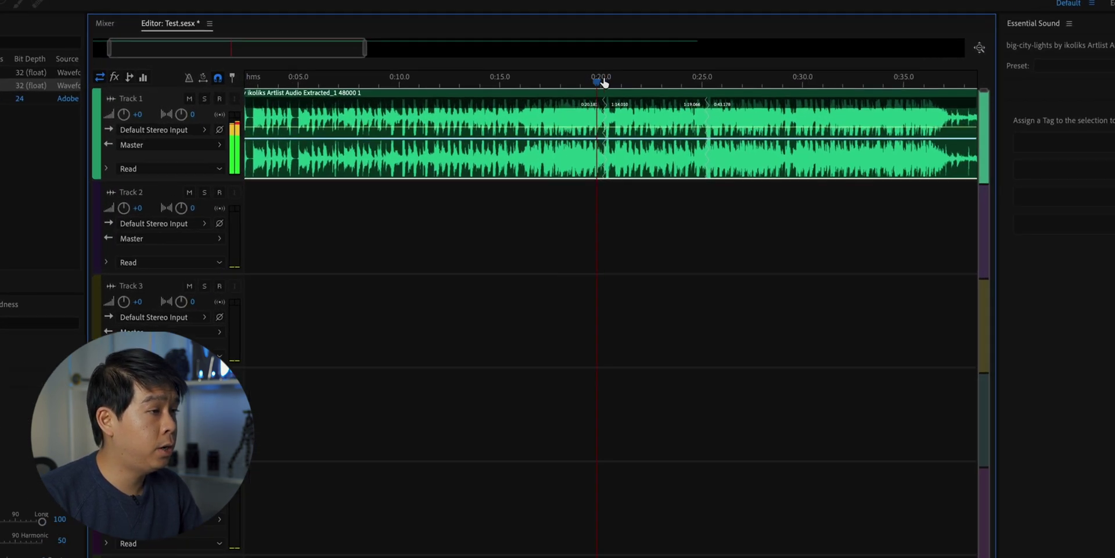
left_click(558, 82)
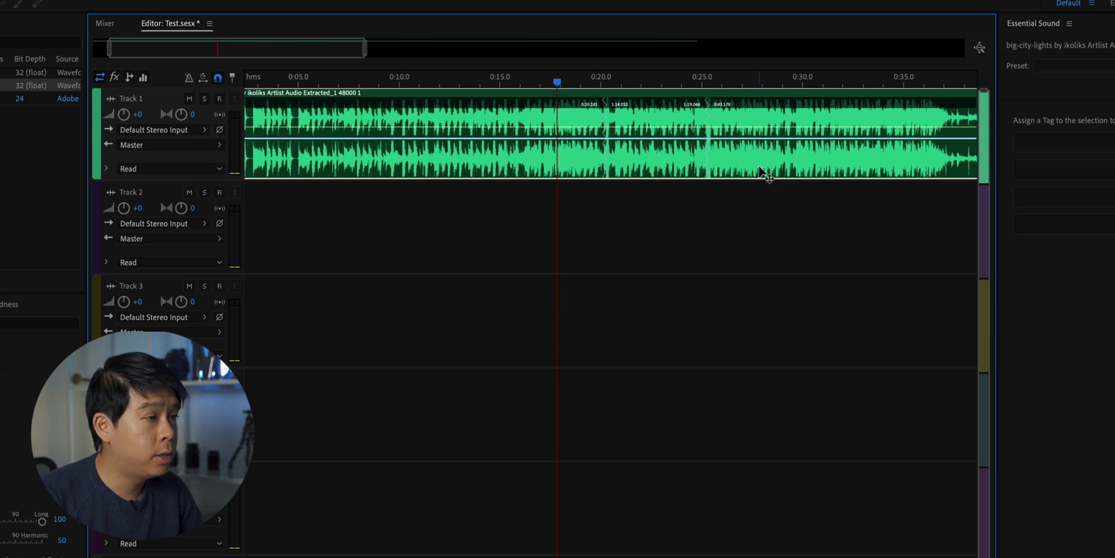
scroll(634, 154, "left", 3)
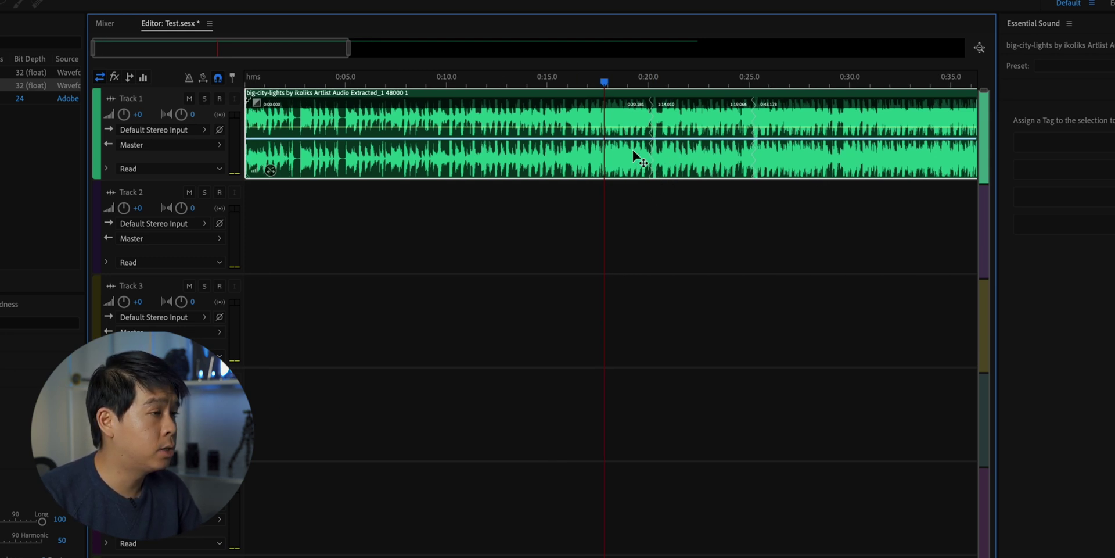
scroll(634, 154, "right", 15)
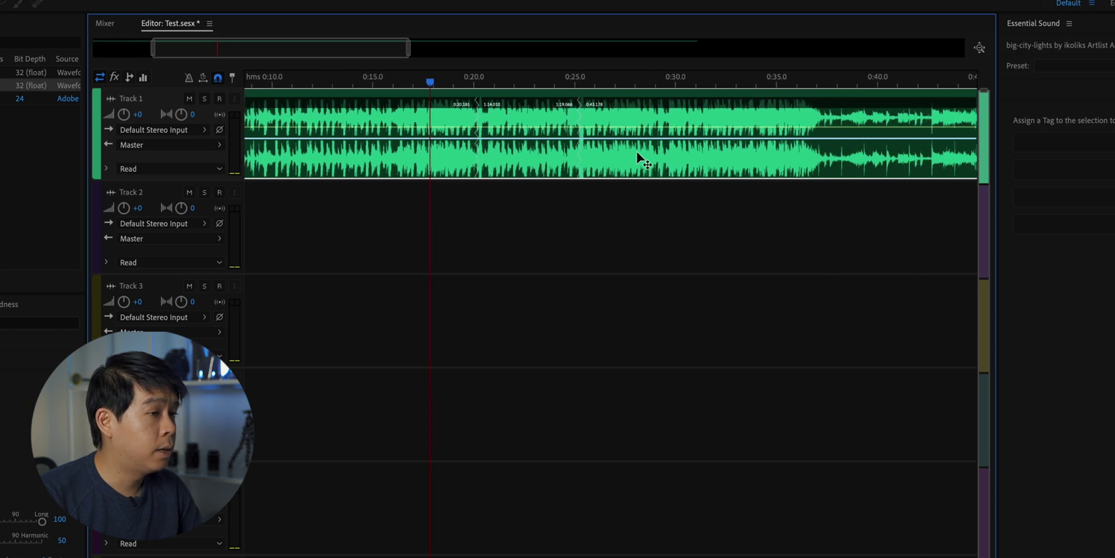
scroll(638, 155, "right", 20)
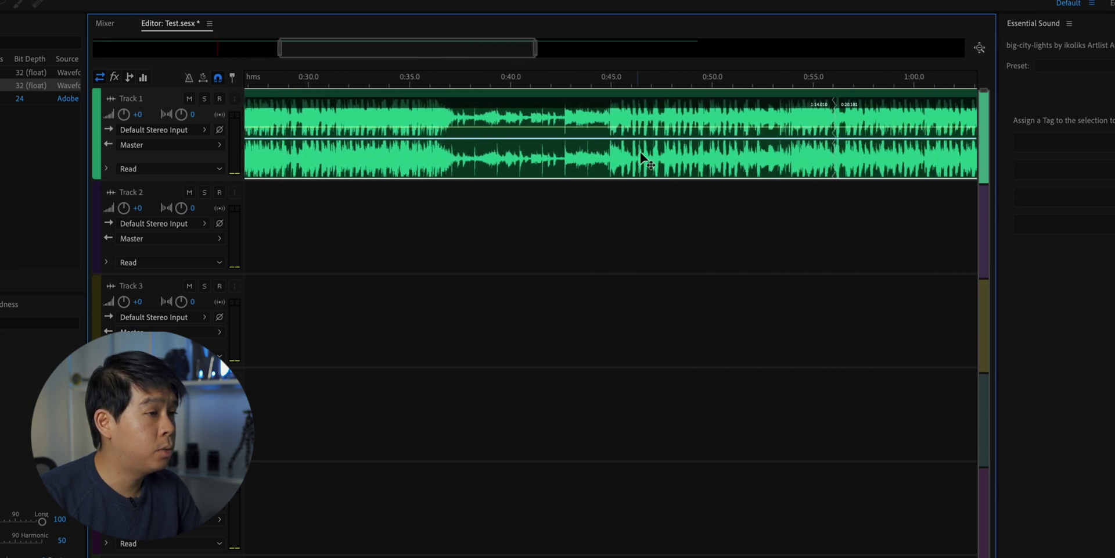
scroll(848, 154, "down", 5)
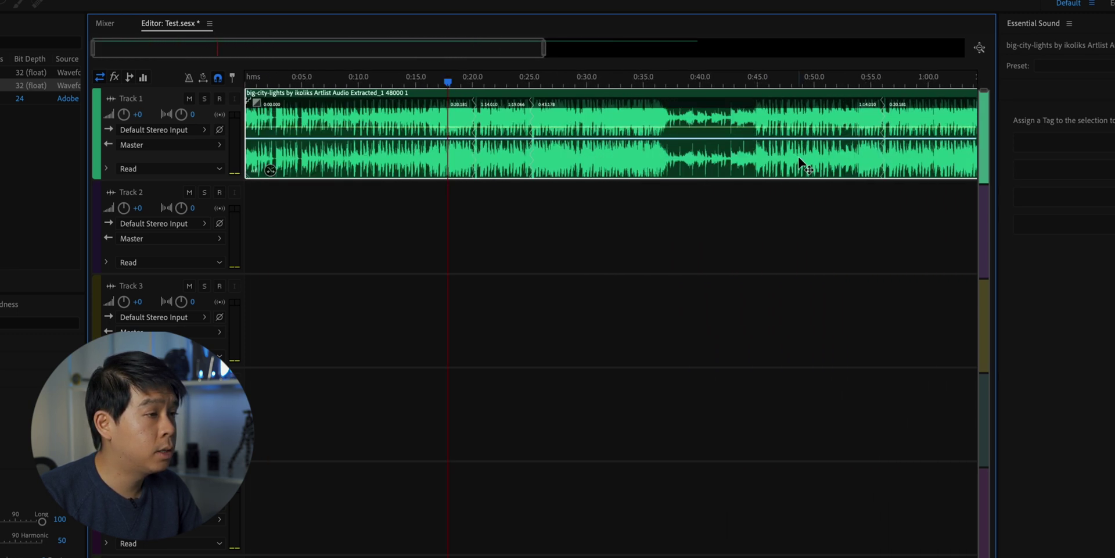
scroll(793, 163, "down", 2)
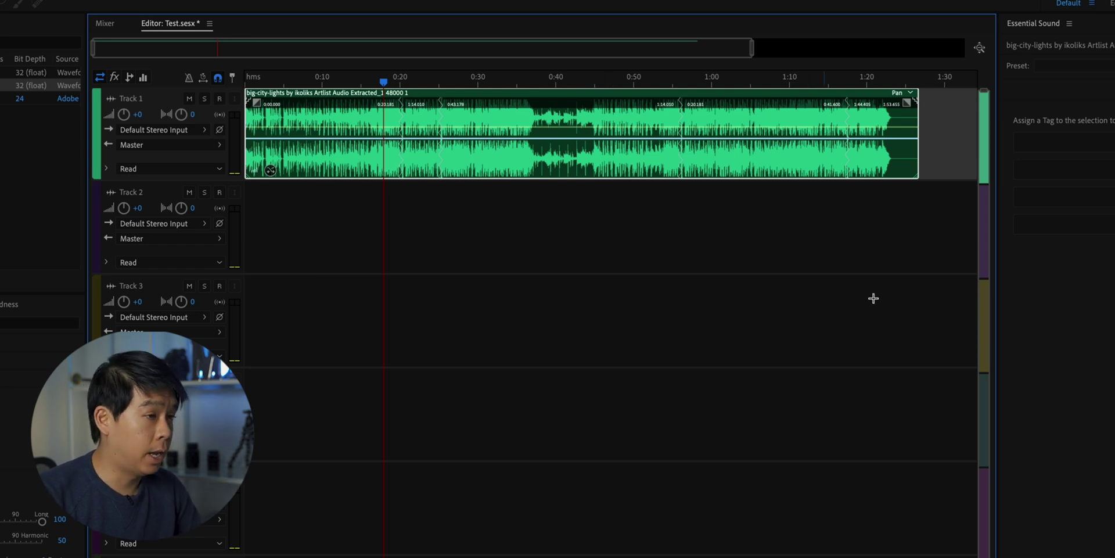
left_click(877, 79)
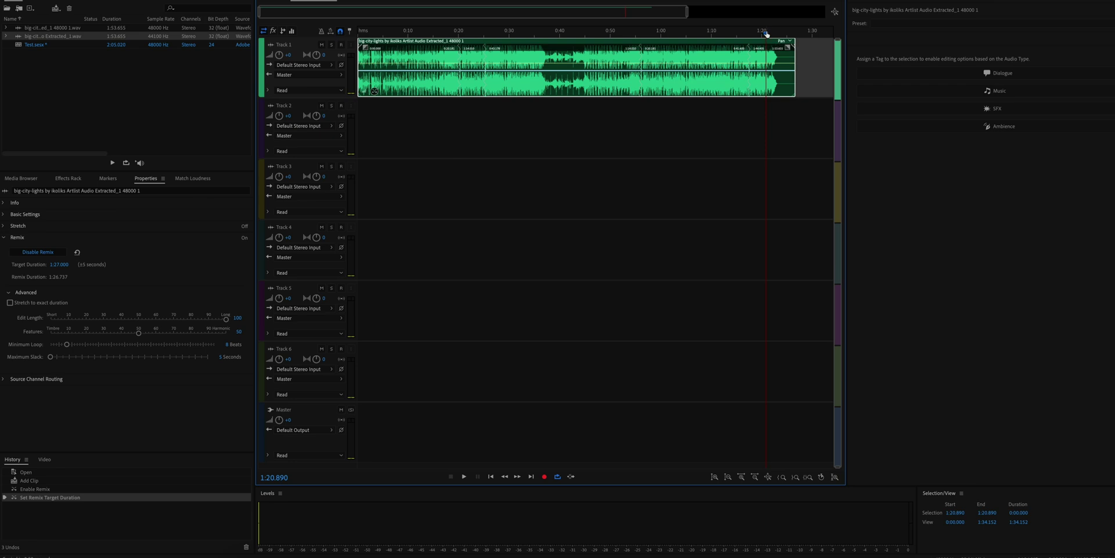
key("space")
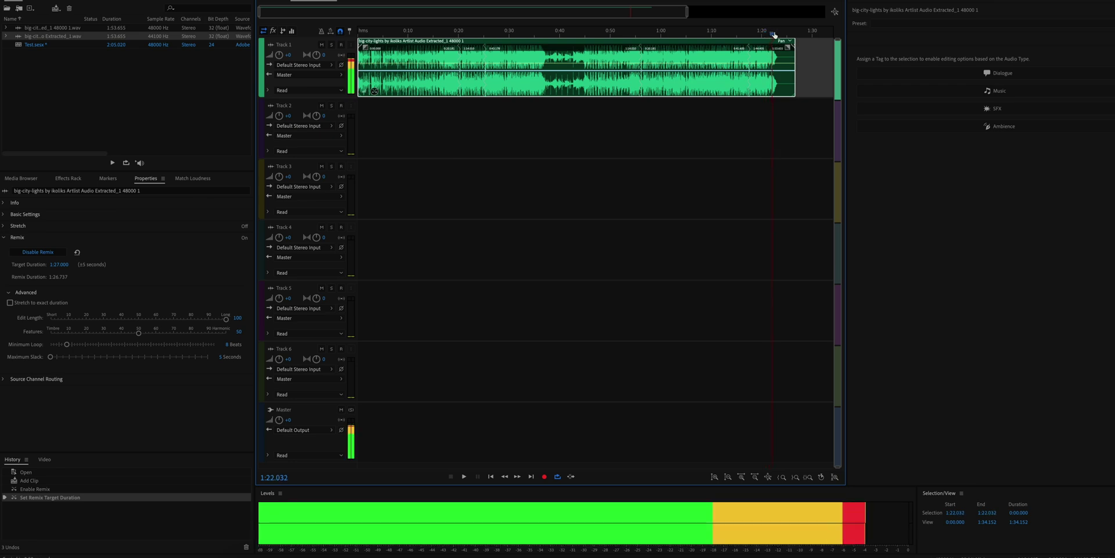
left_click(410, 33)
left_click(448, 42)
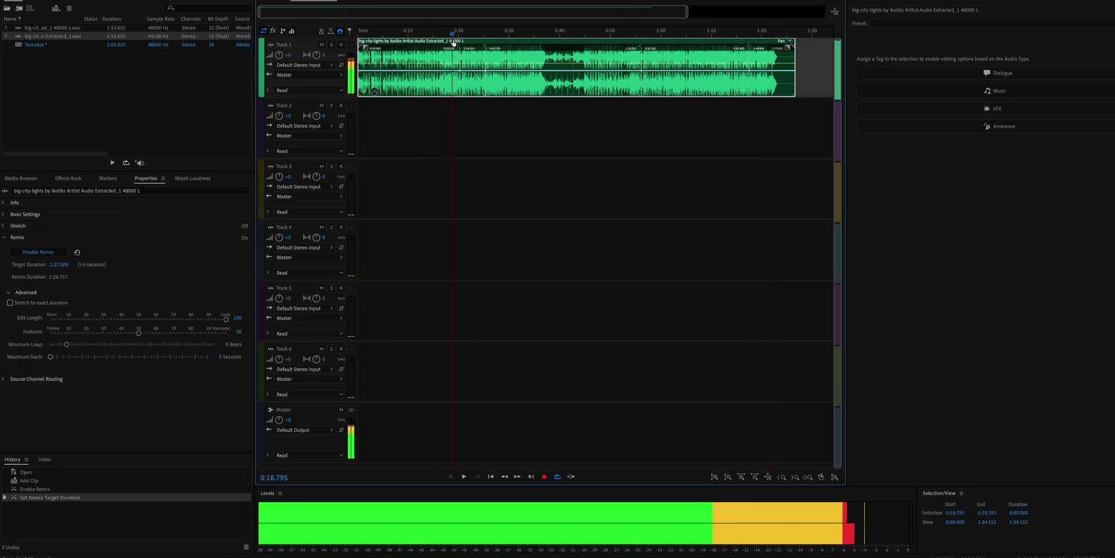
key("space")
key("space")
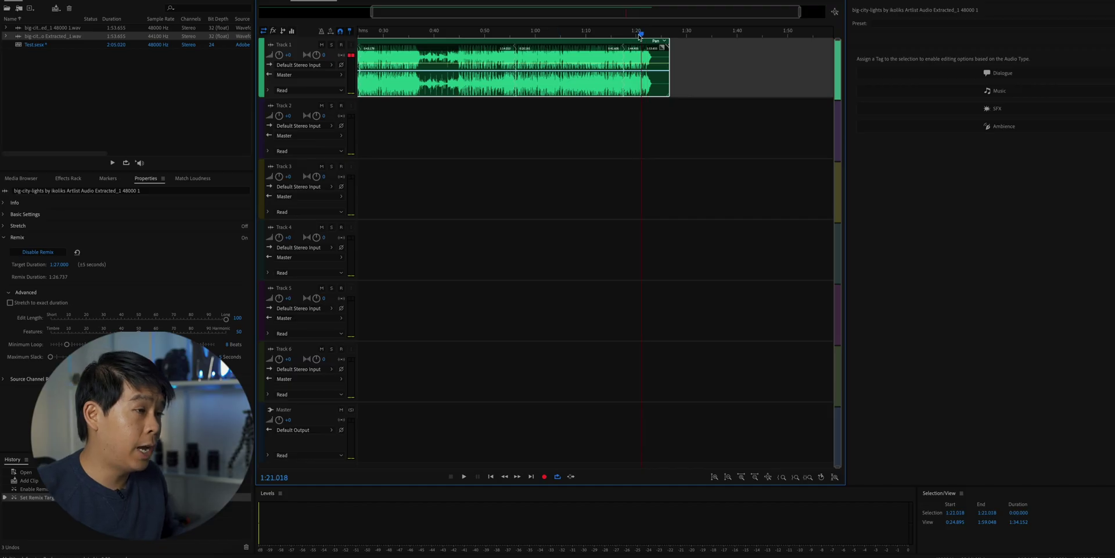
left_click(607, 72)
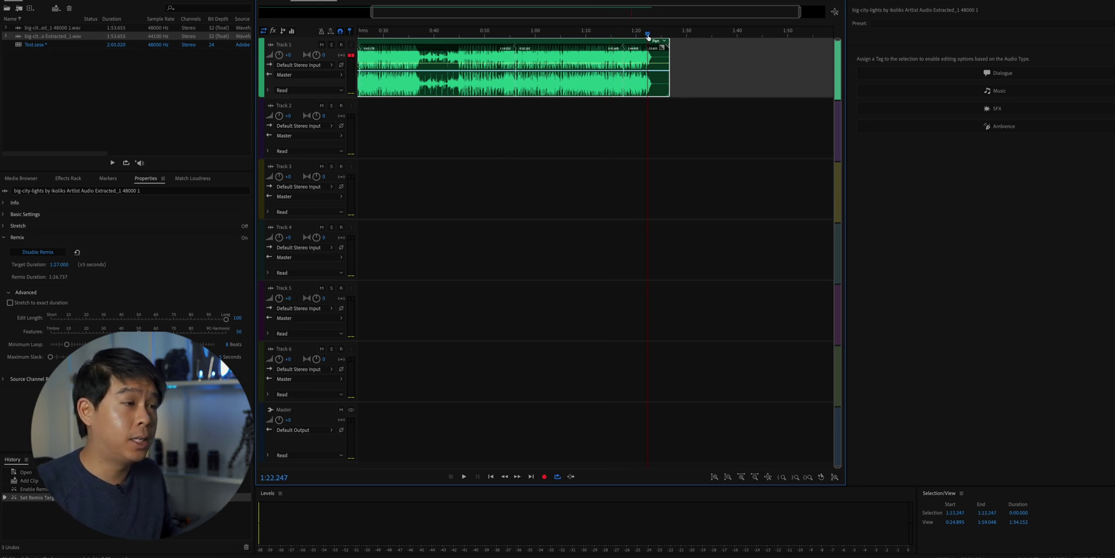
Play the remix ending, then scrub the target duration up to 1:28.100 and back to 1:27.200
key("space")
left_click_drag(651, 36, 659, 36)
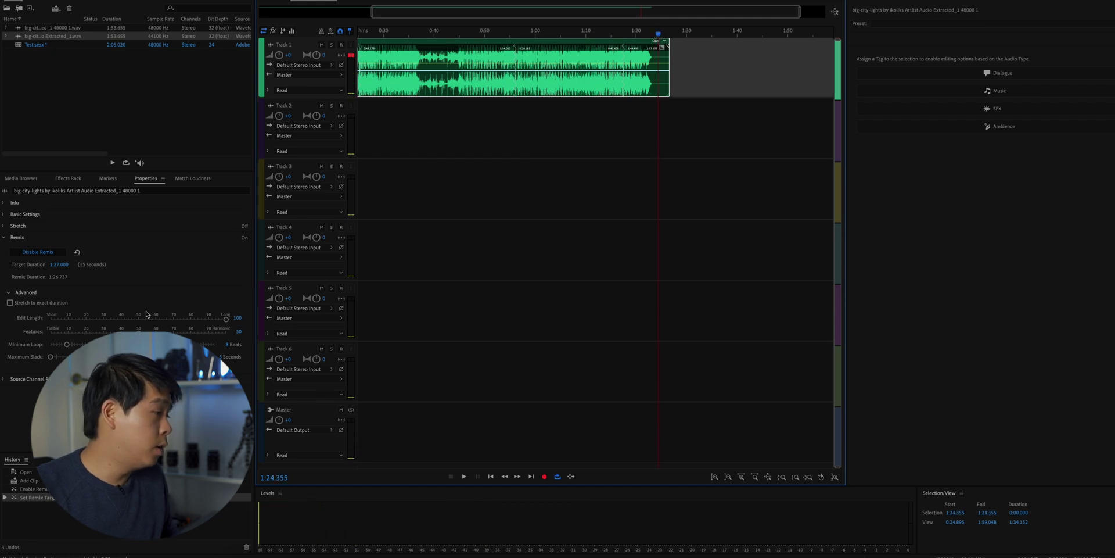
left_click_drag(52, 268, 70, 266)
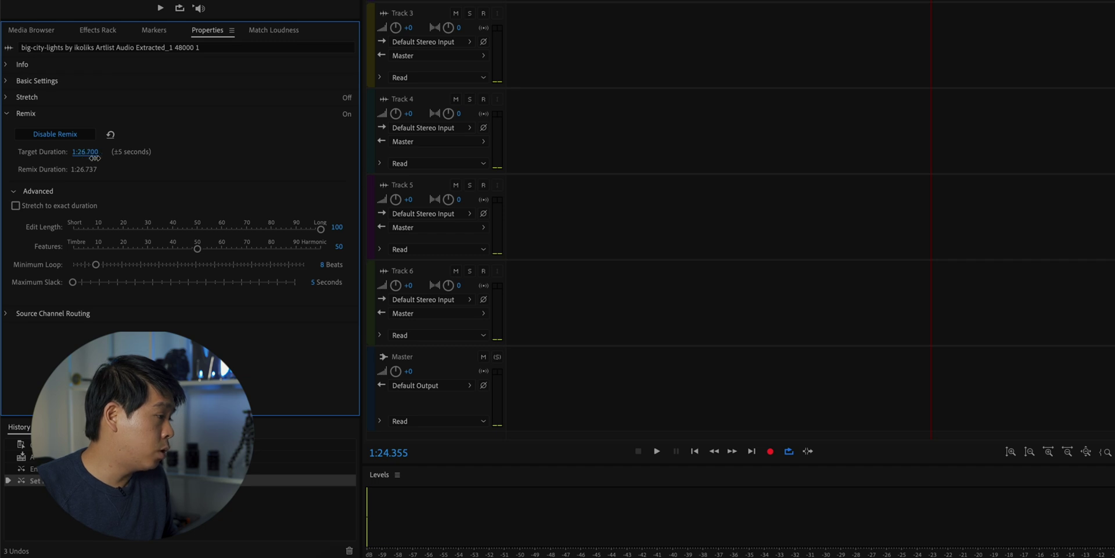
left_click_drag(102, 157, 102, 156)
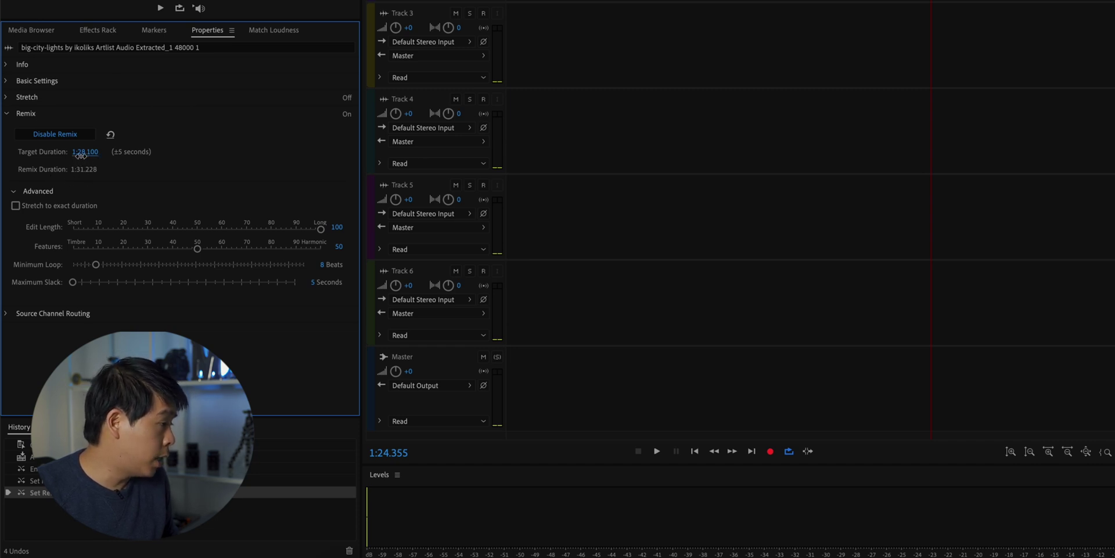
left_click_drag(81, 155, 120, 184)
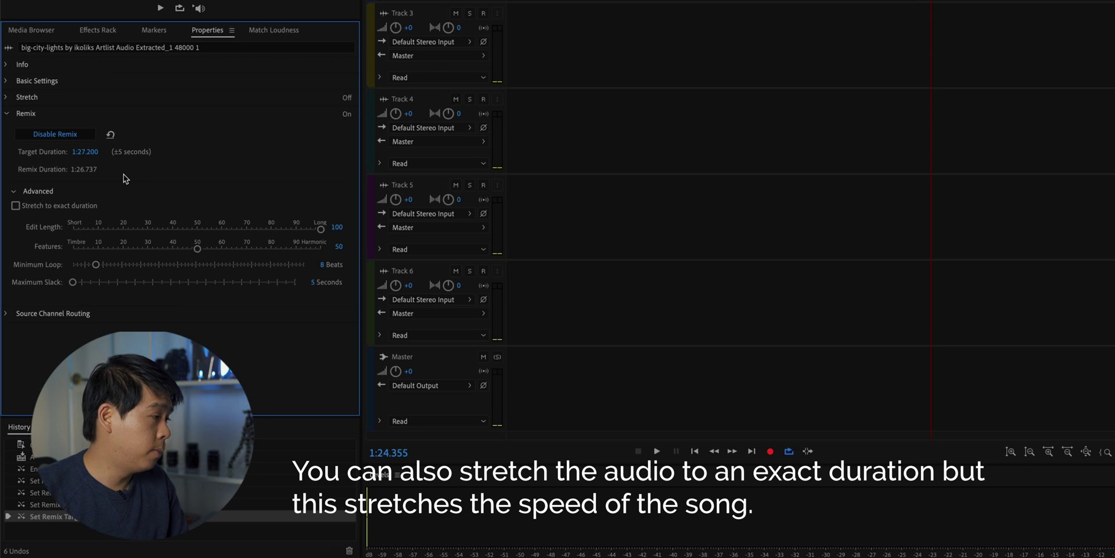
right_click(593, 140)
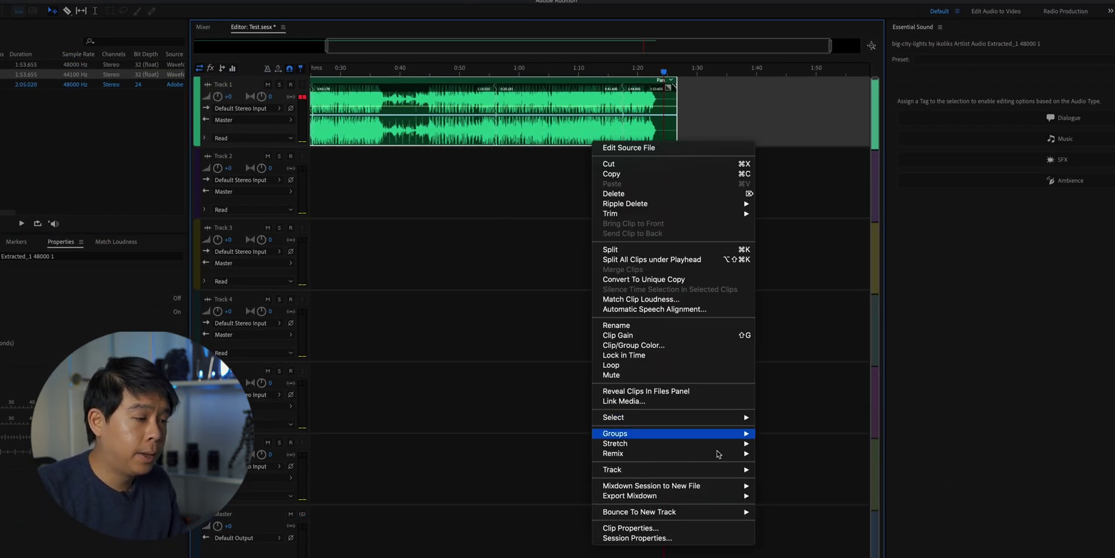
Export the entire Test session as Test_mixdown.mp3 in MP3 192 Kbps format
mouse_move(718, 500)
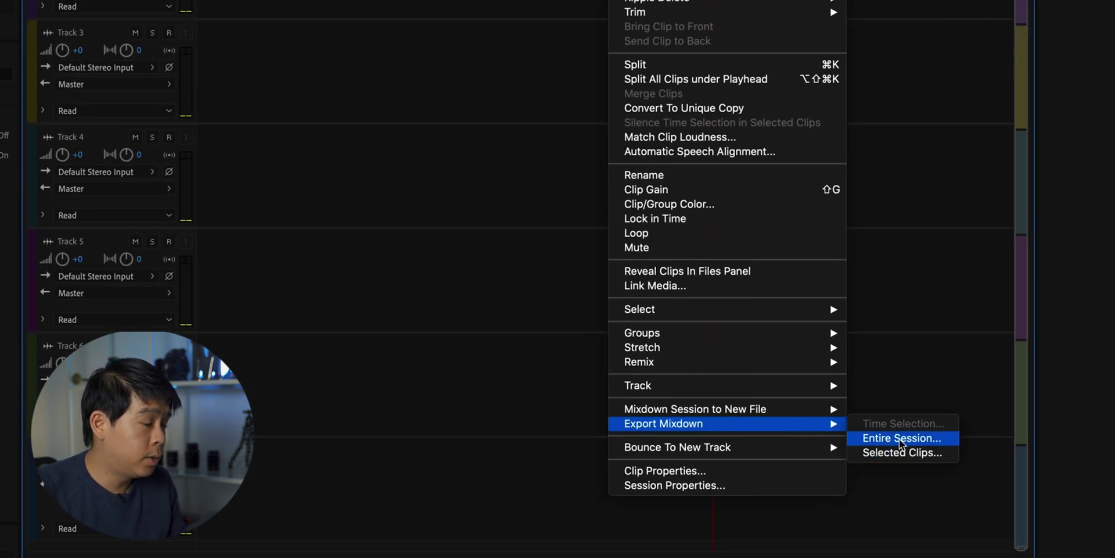
left_click(901, 439)
left_click(577, 60)
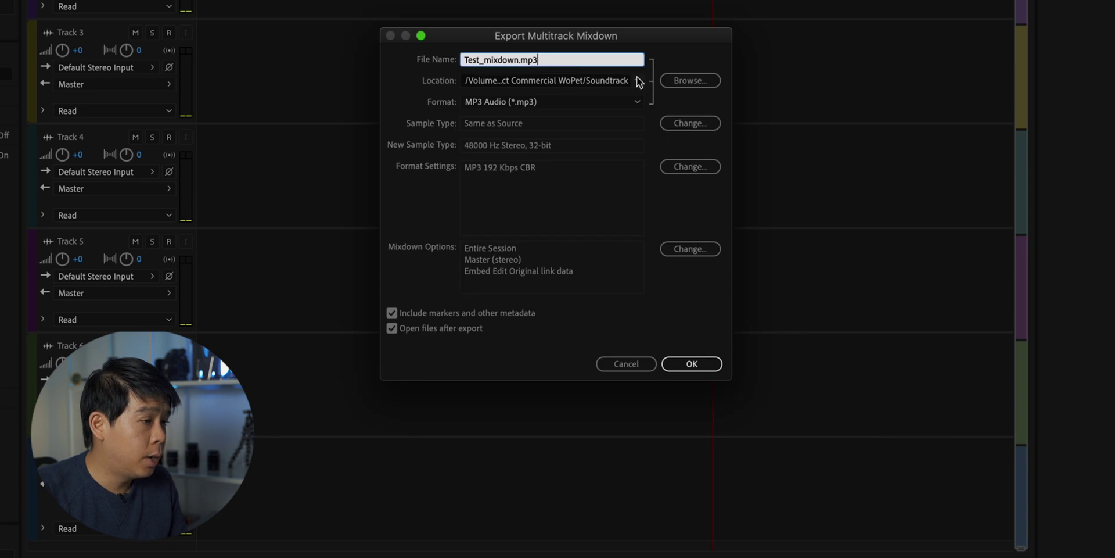
left_click(644, 102)
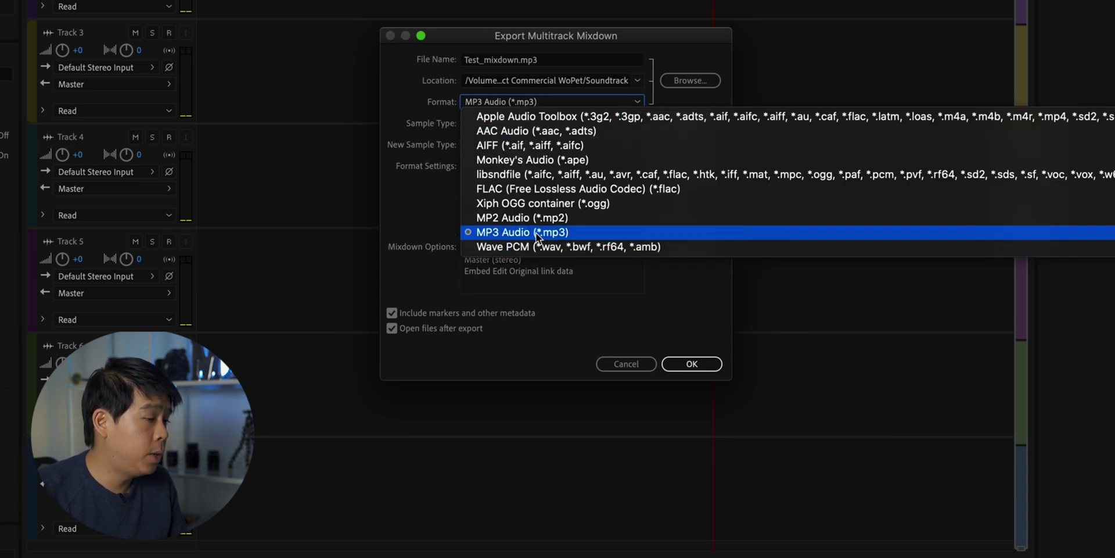
left_click(721, 37)
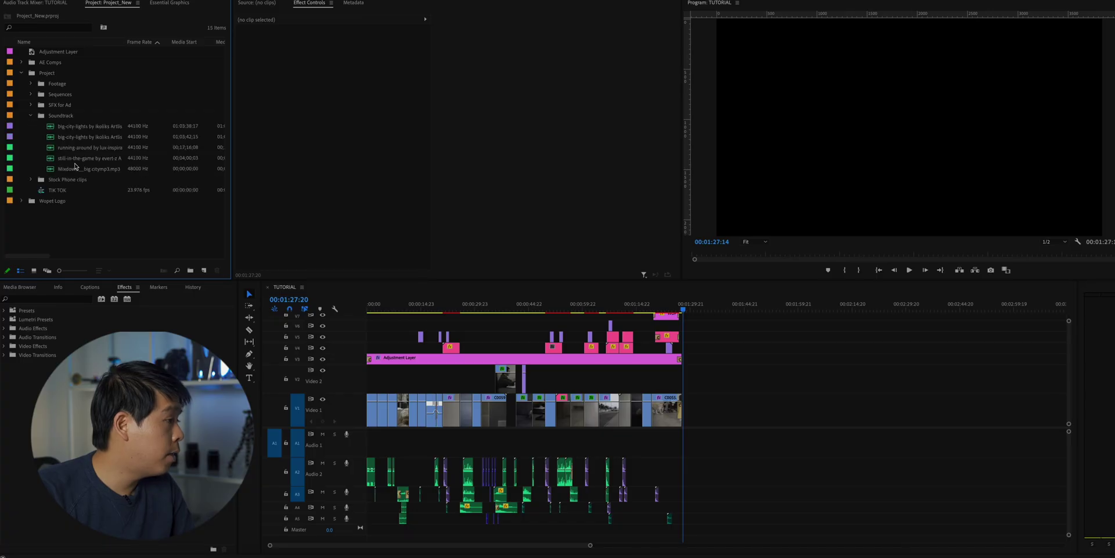
Place the mixdown MP3 on Audio 1 at the start of the TUTORIAL sequence
left_click(55, 169)
left_click_drag(50, 170, 637, 453)
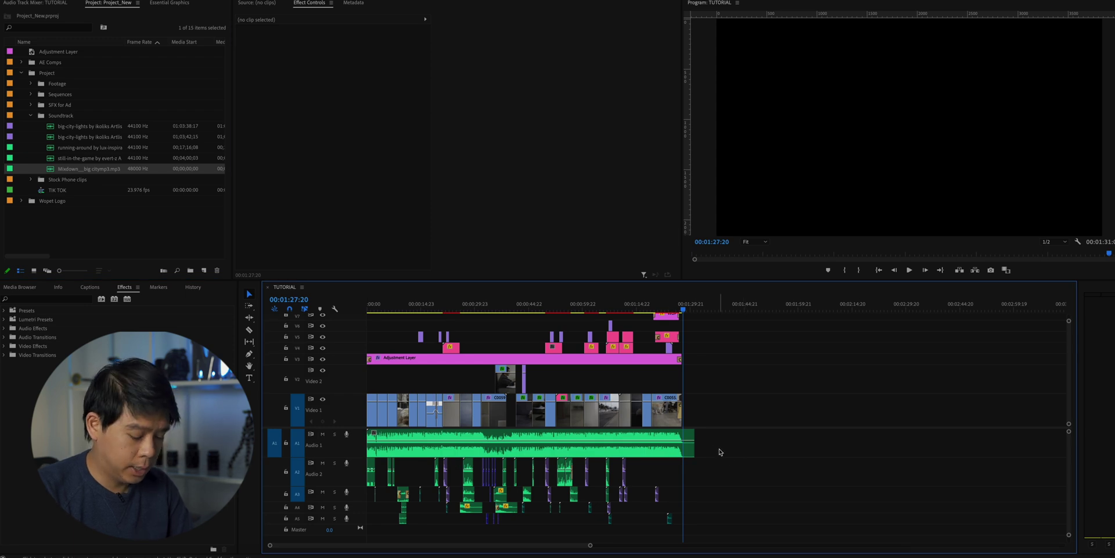
left_click(620, 456)
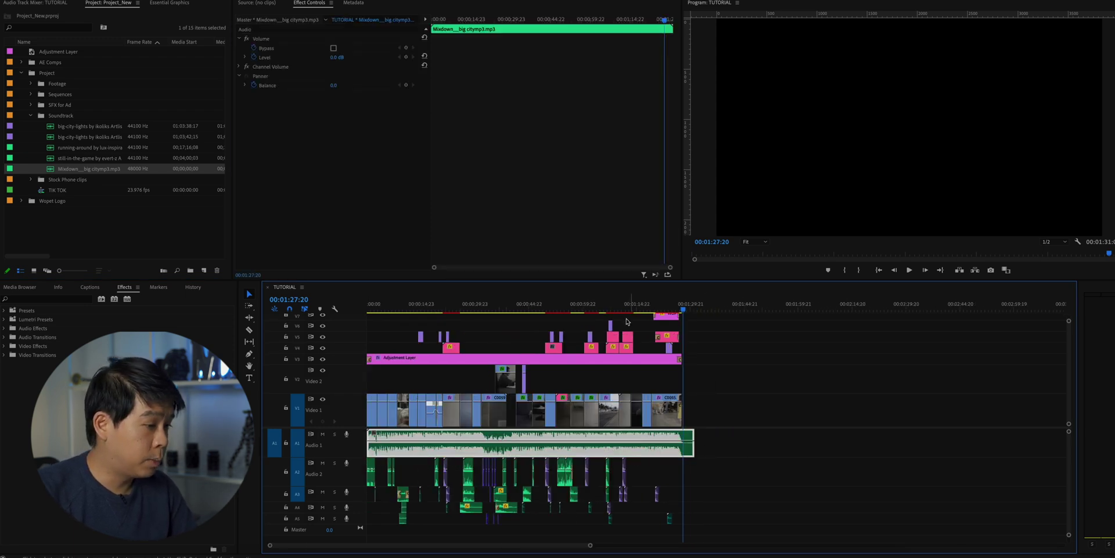
key("Home")
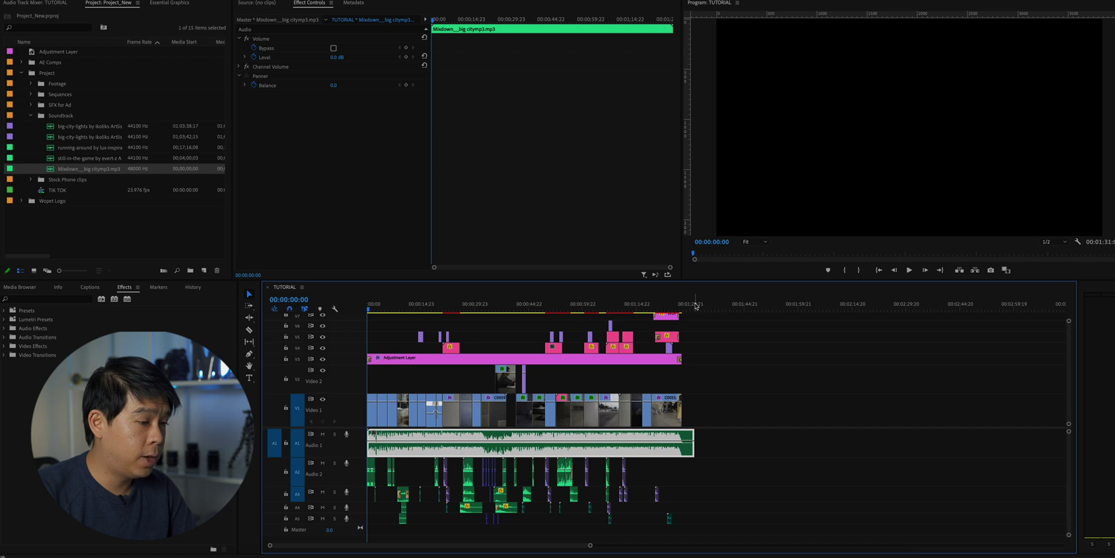